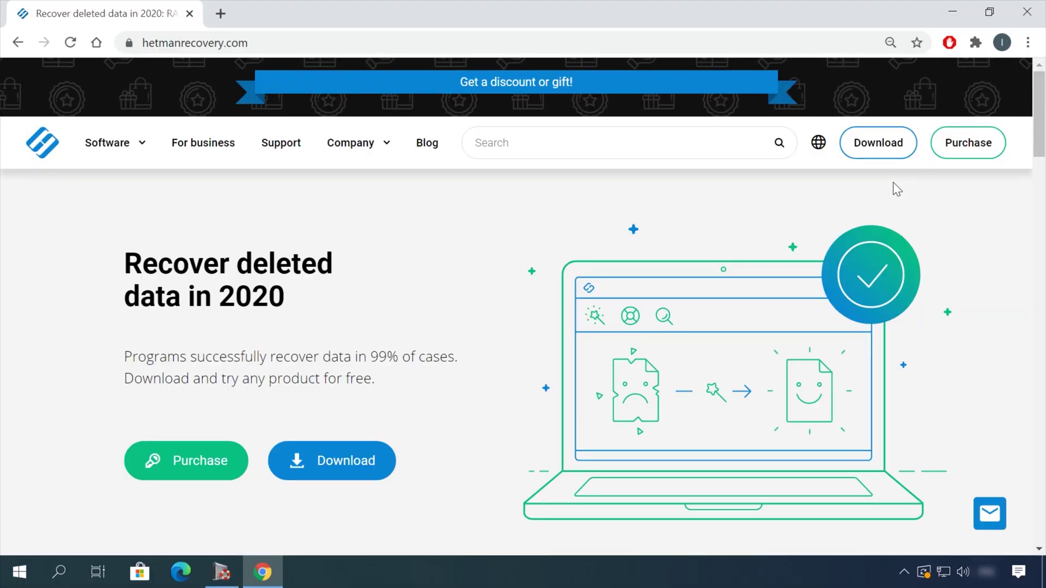
Download the Hetman Partition Recovery 3.1 installation file from the site's downloads page
scroll(891, 182, down, 5)
scroll(537, 246, down, 10)
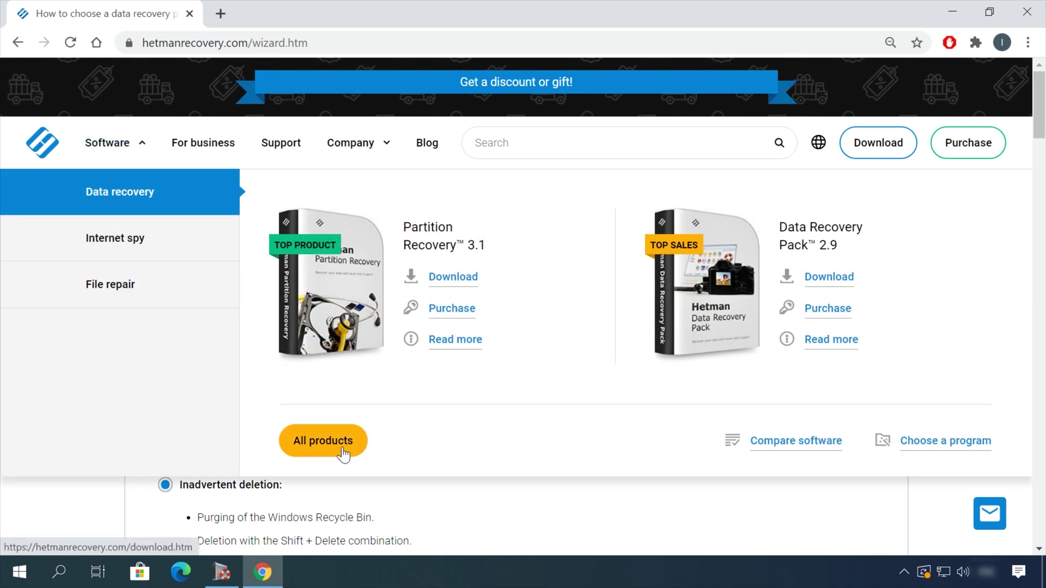
click(343, 453)
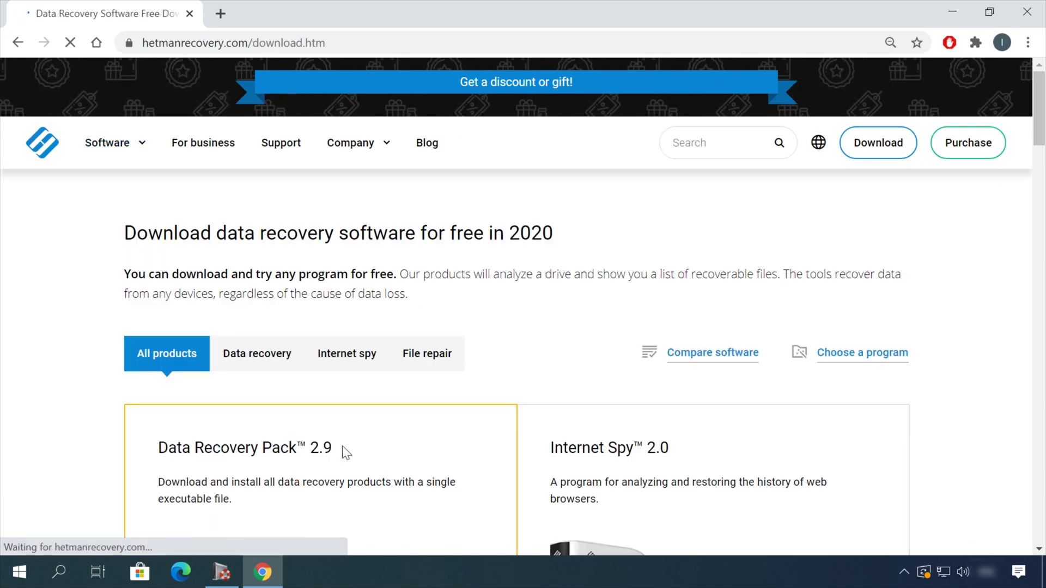
scroll(415, 414, down, 12)
click(211, 487)
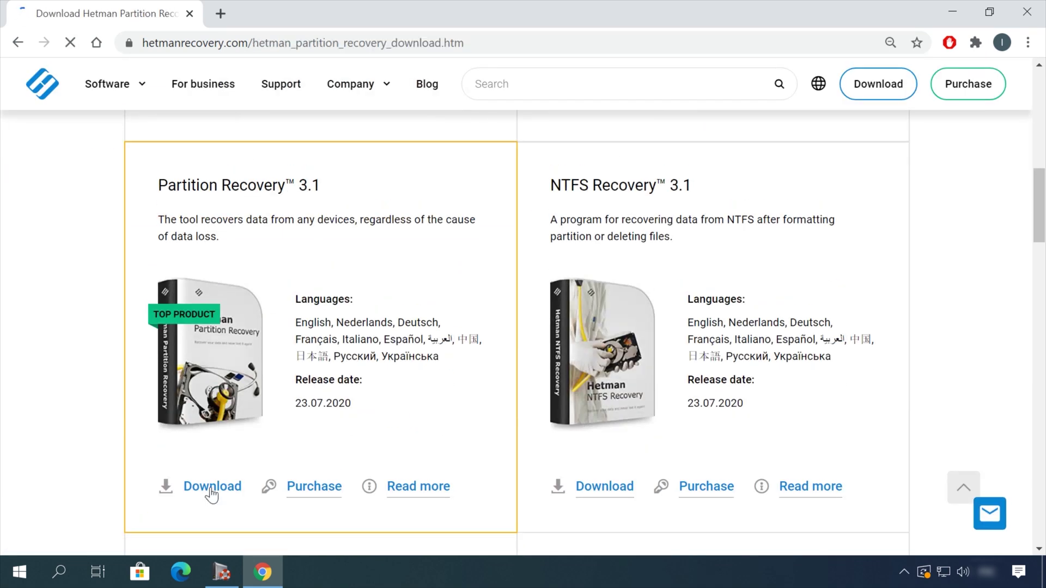
scroll(614, 379, down, 2)
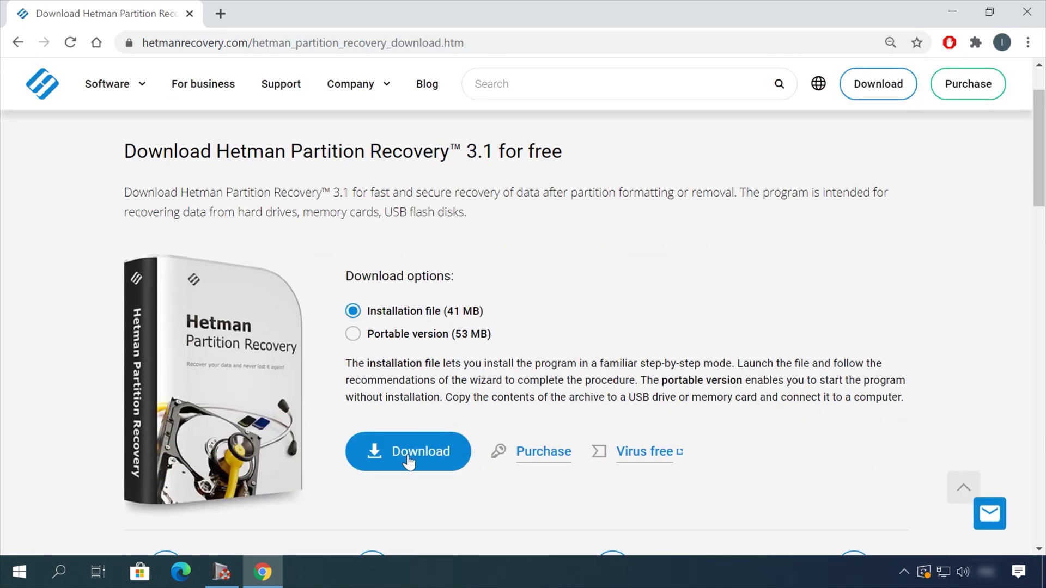
click(414, 455)
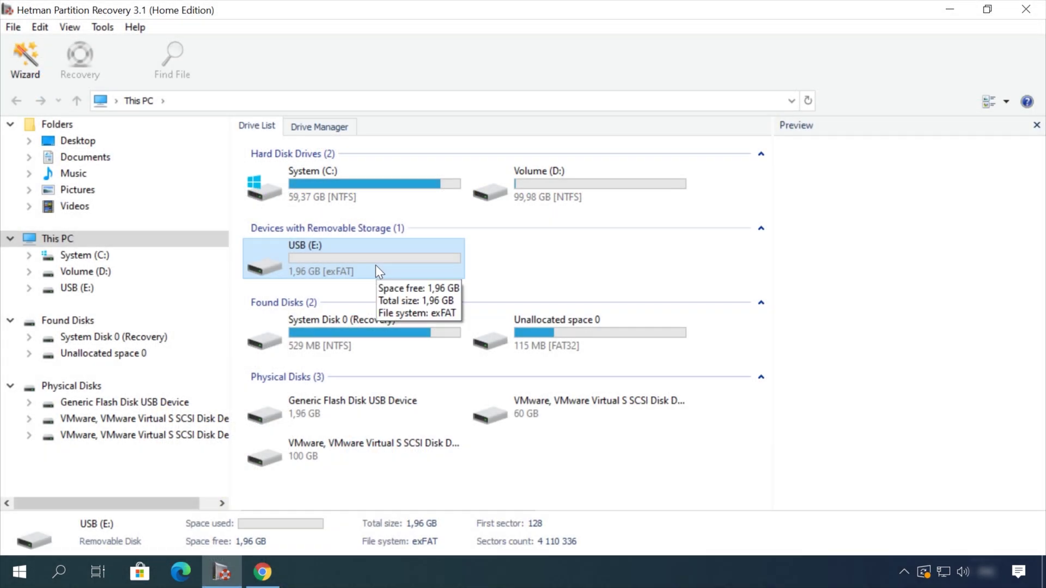
Run a Fast scan of the USB (E:) drive in Hetman Partition Recovery
double_click(374, 265)
click(263, 188)
click(680, 468)
click(679, 468)
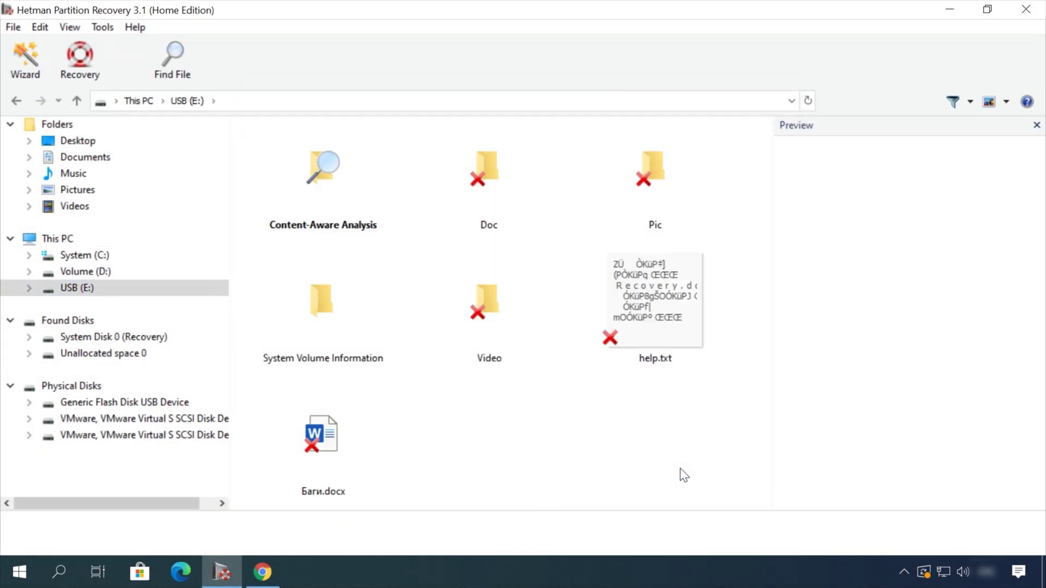
Preview the deleted files, including a Doc document and the Earth - 2611.mp4 video
double_click(486, 172)
click(472, 162)
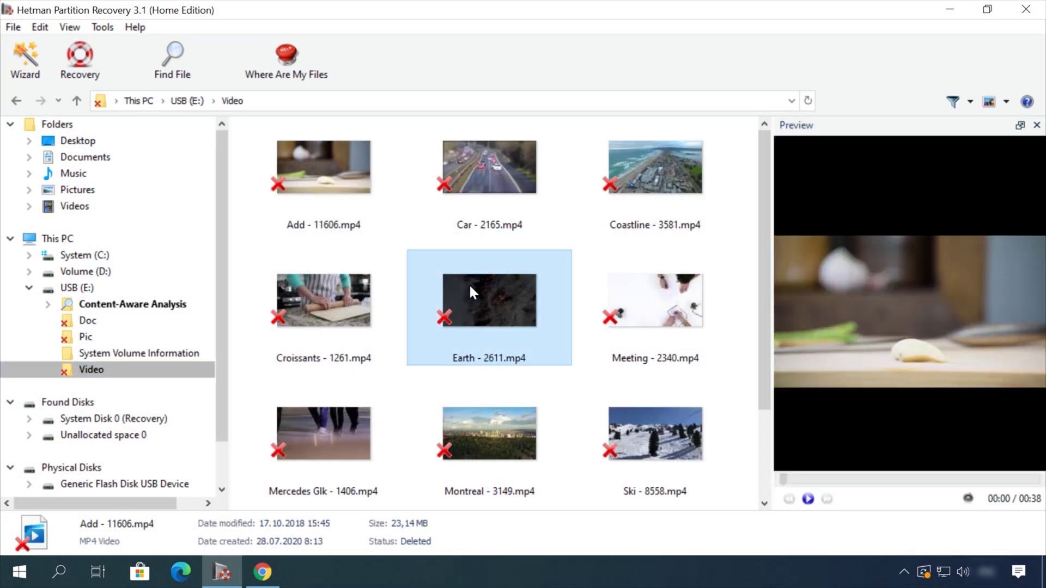
click(469, 283)
click(829, 479)
click(897, 479)
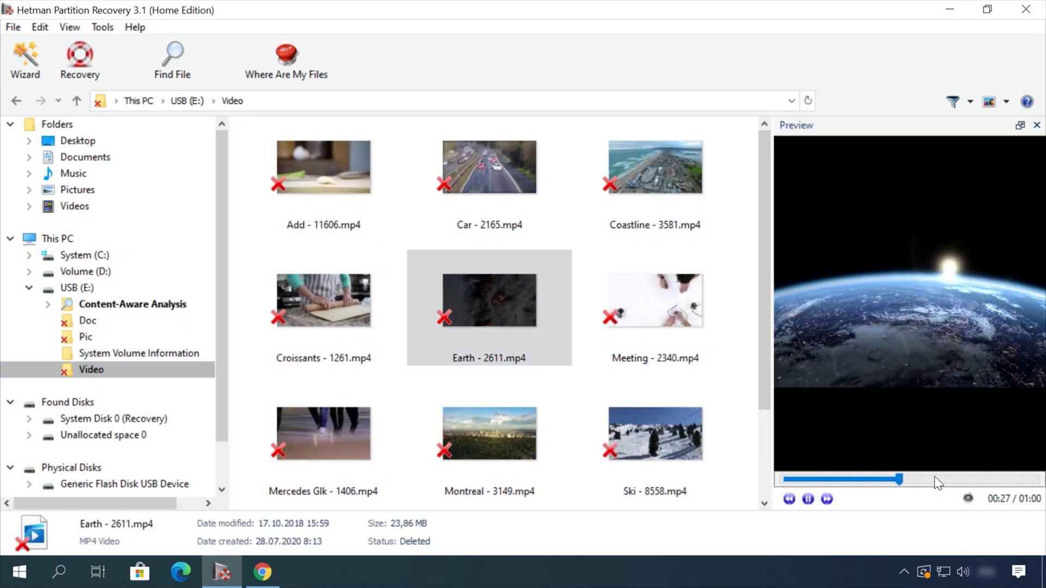
Recover Earth - 2611.mp4 to the hard disk, then go to the site's blog
right_click(507, 297)
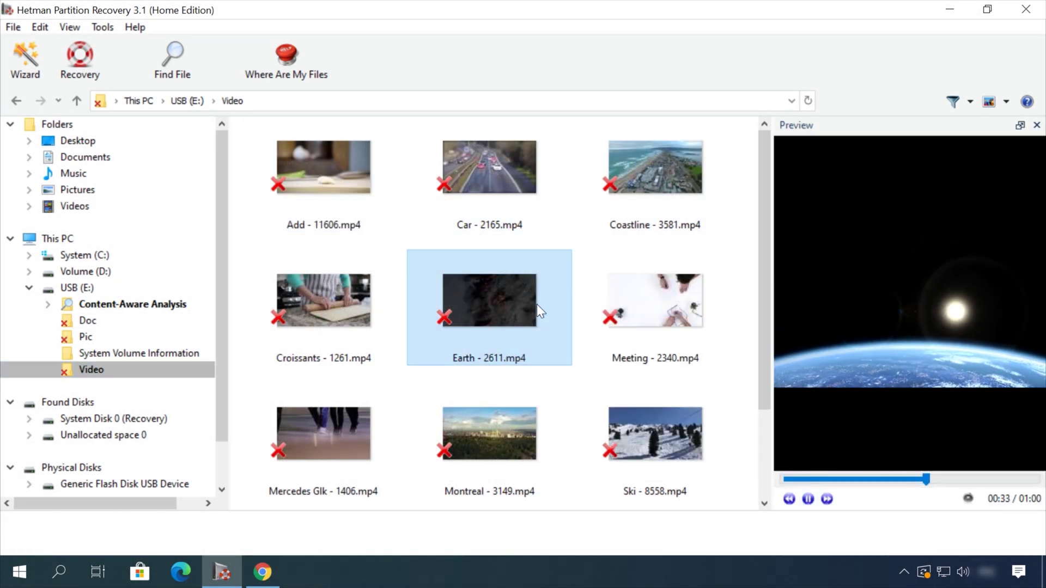
click(537, 308)
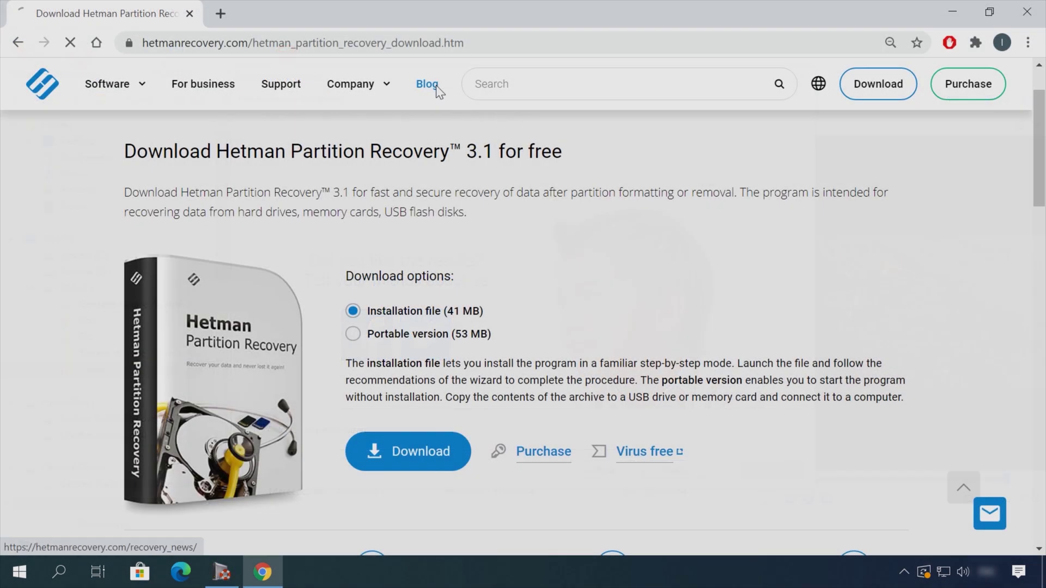
click(432, 89)
Open and read the blog article on safely removing files from an HDD or SSD
scroll(67, 393, down, 20)
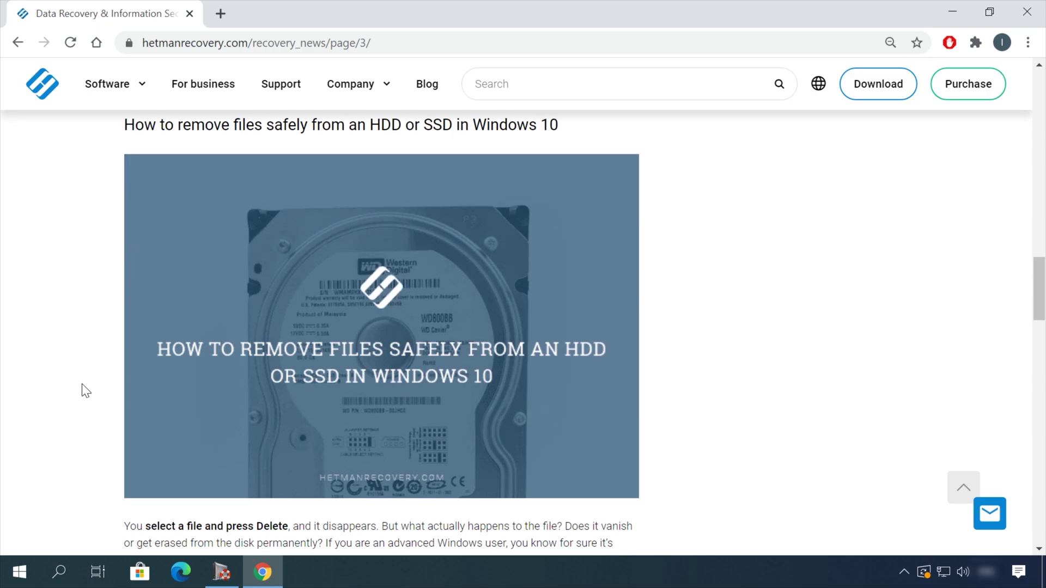
click(476, 124)
scroll(639, 312, down, 5)
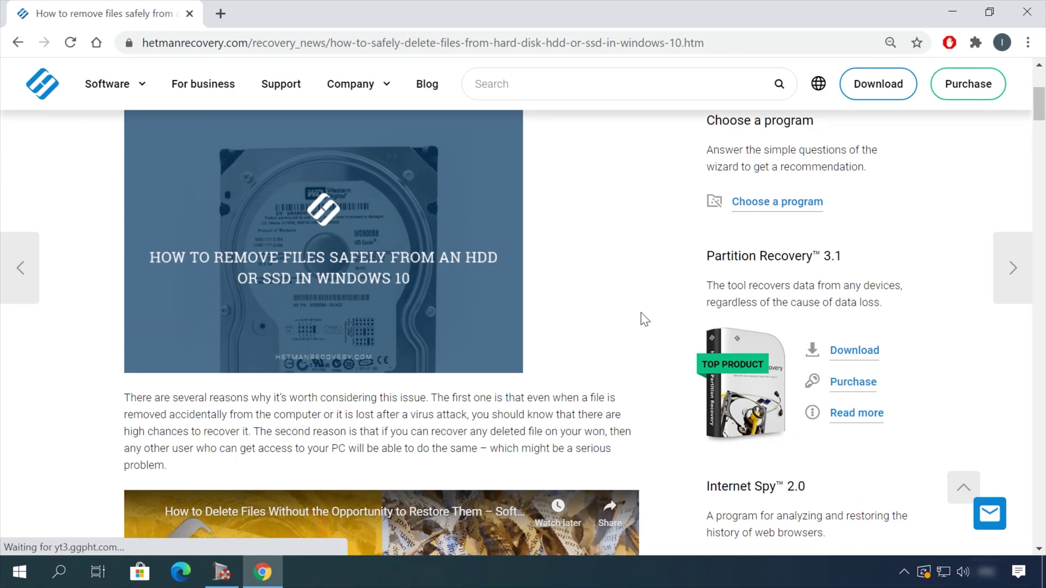
scroll(640, 312, down, 20)
scroll(658, 317, up, 15)
scroll(658, 317, down, 3)
In the leave-a-message form, fill the sender fields and write the message 'Hello!'
click(989, 514)
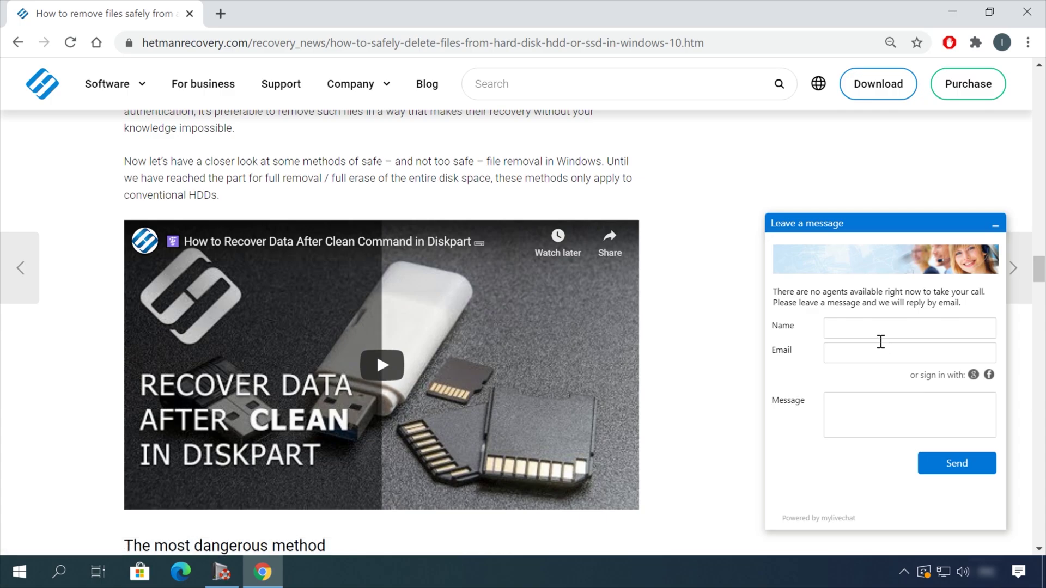
click(885, 351)
click(877, 408)
text(Hello!)
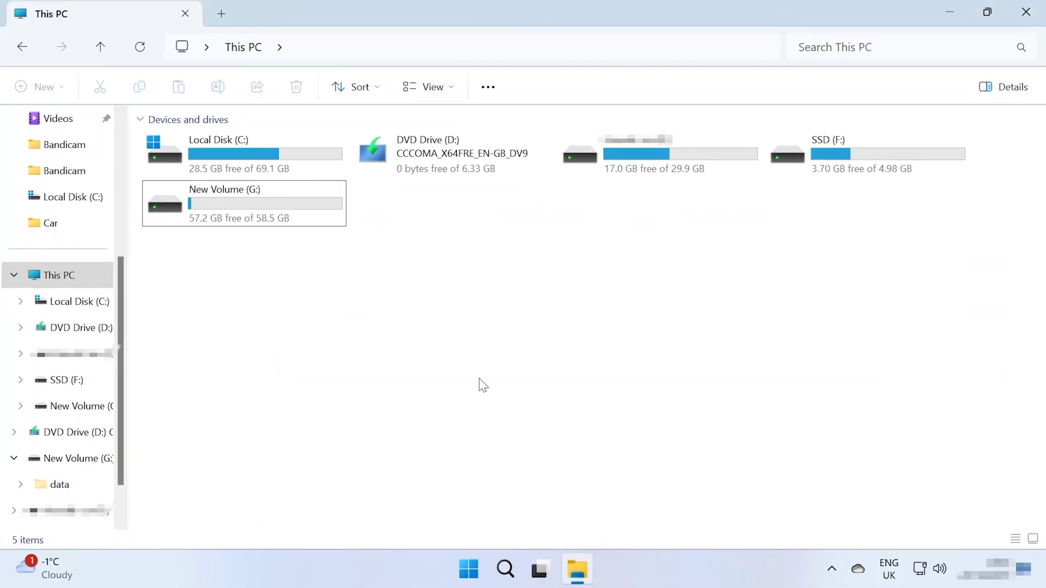
Open New Volume (G:) and try the 1 (13), 1 (14), 025 and 027 .jpg shortcuts, keeping each broken one
double_click(264, 207)
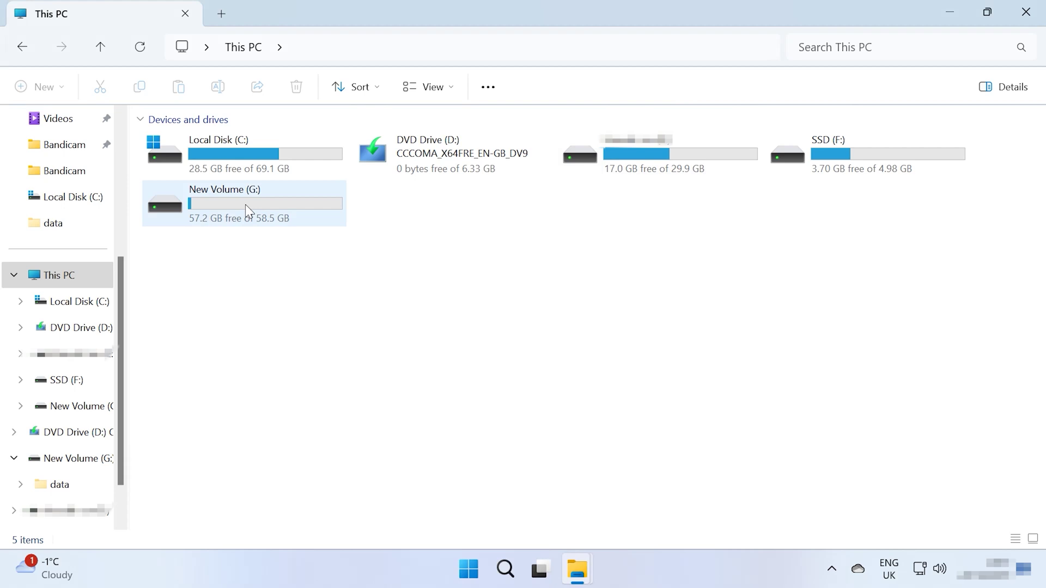
click(245, 206)
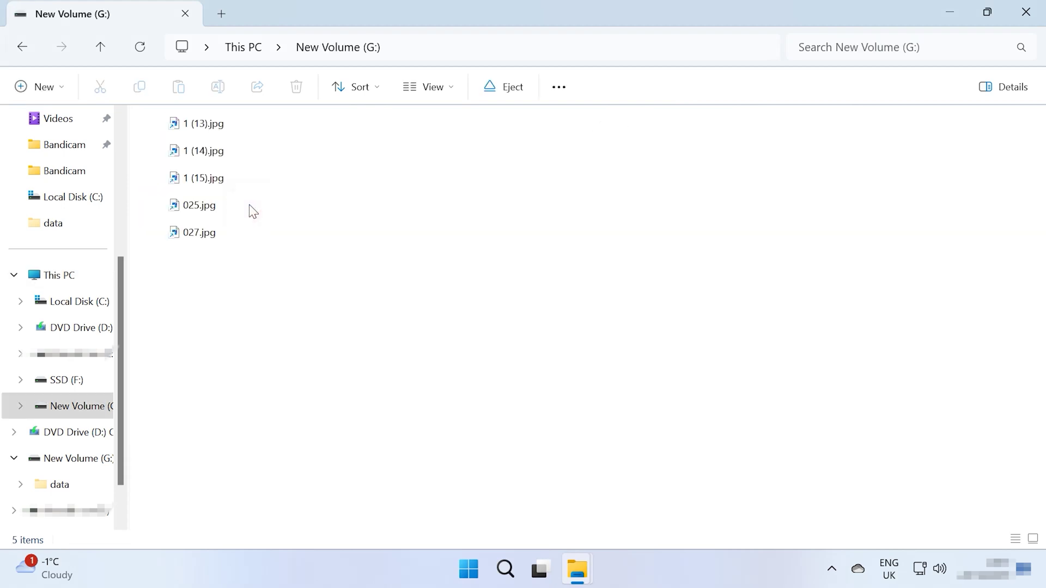
click(224, 134)
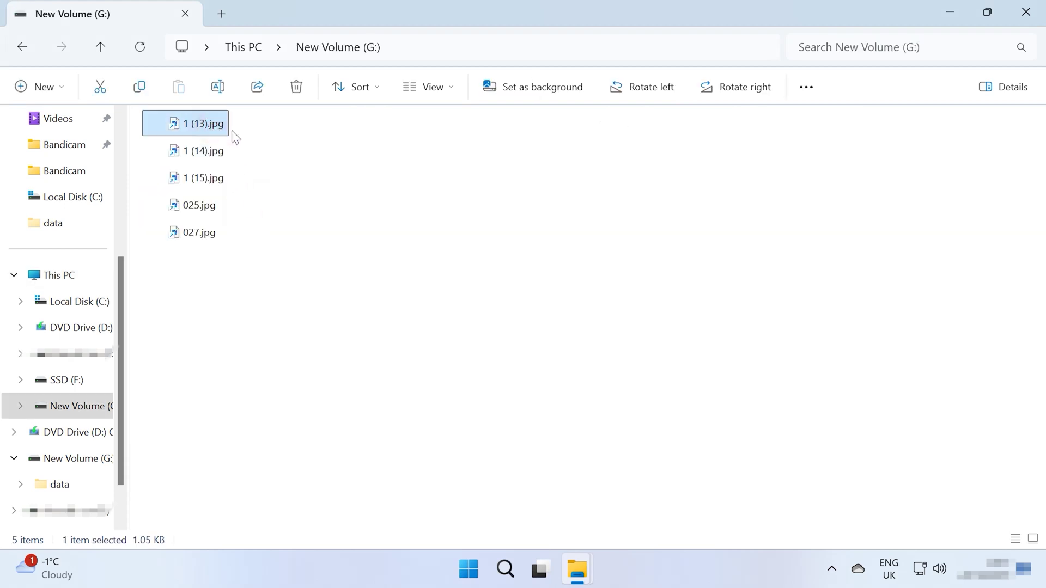
double_click(204, 127)
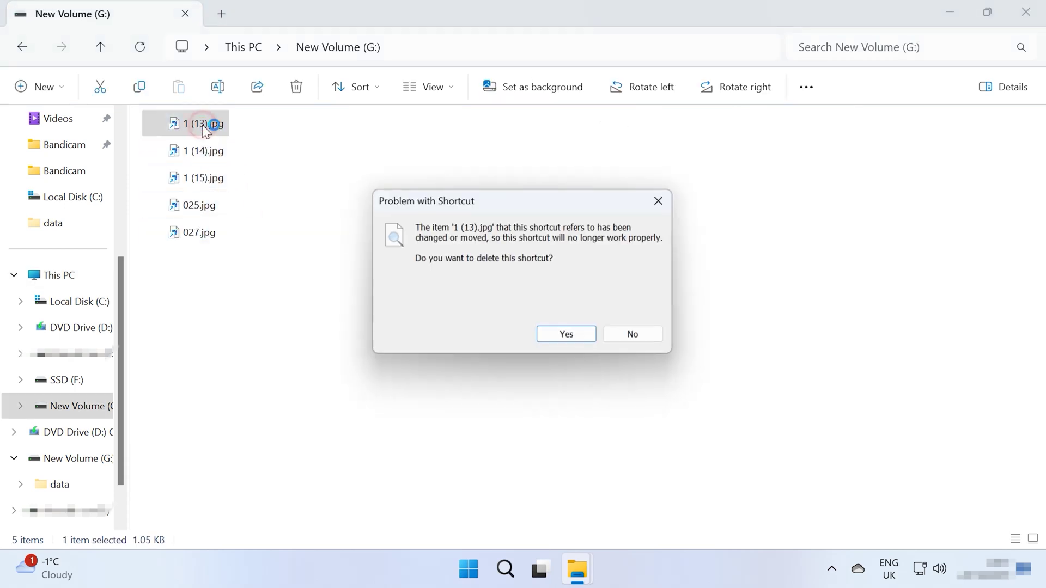
click(647, 340)
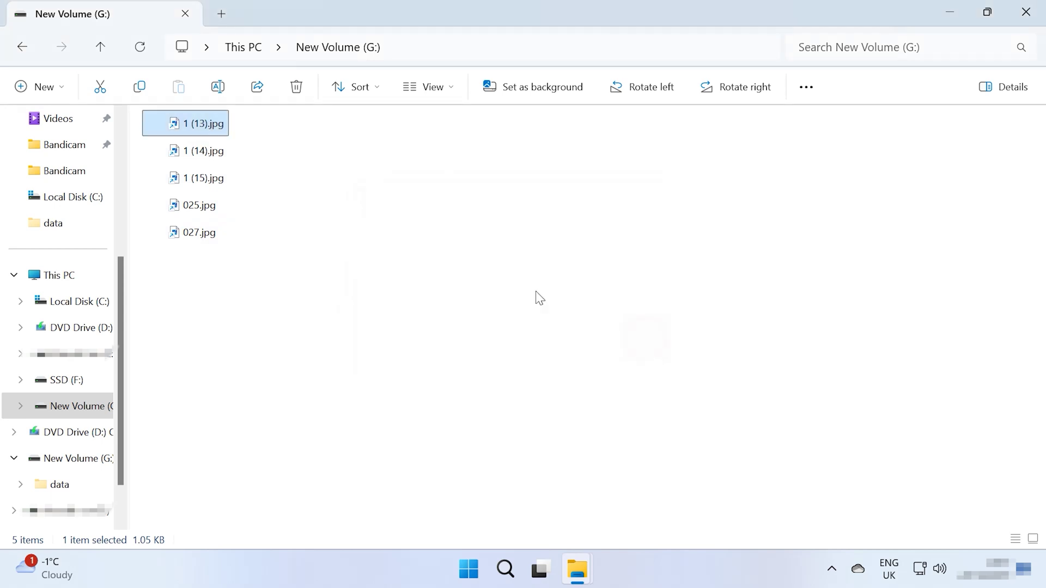
double_click(220, 152)
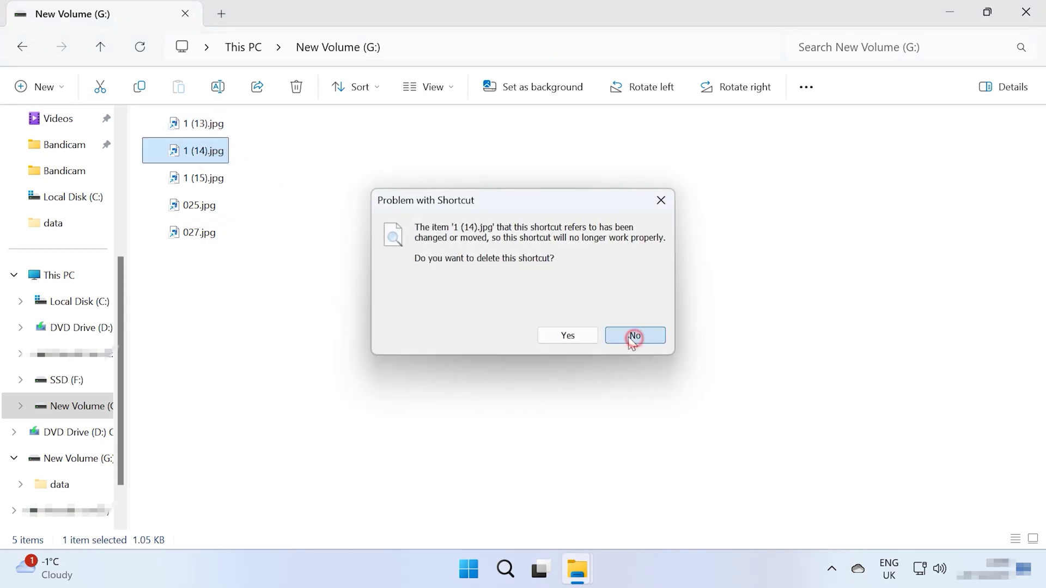
click(634, 337)
double_click(200, 205)
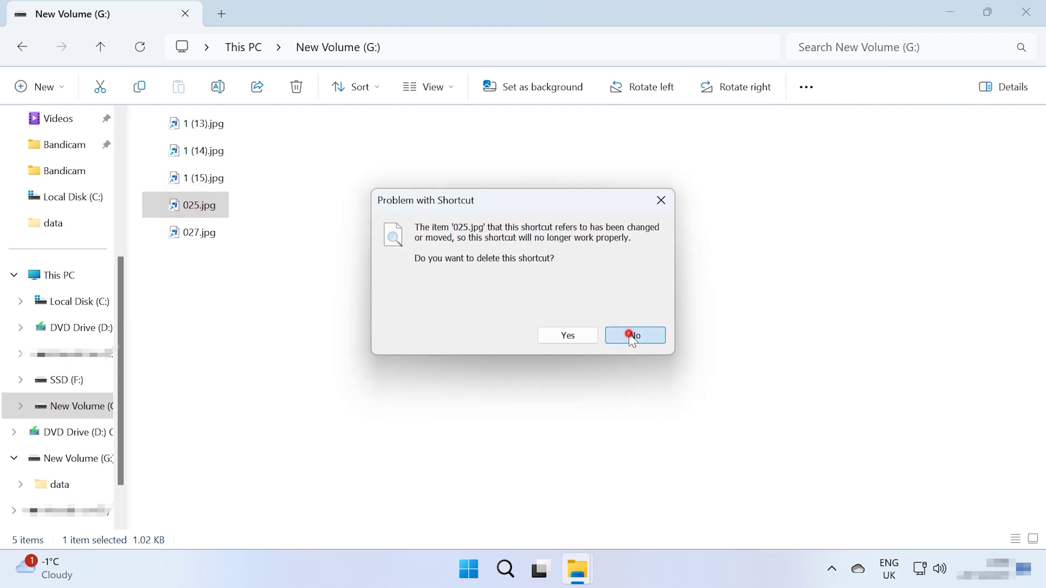
click(630, 336)
double_click(199, 232)
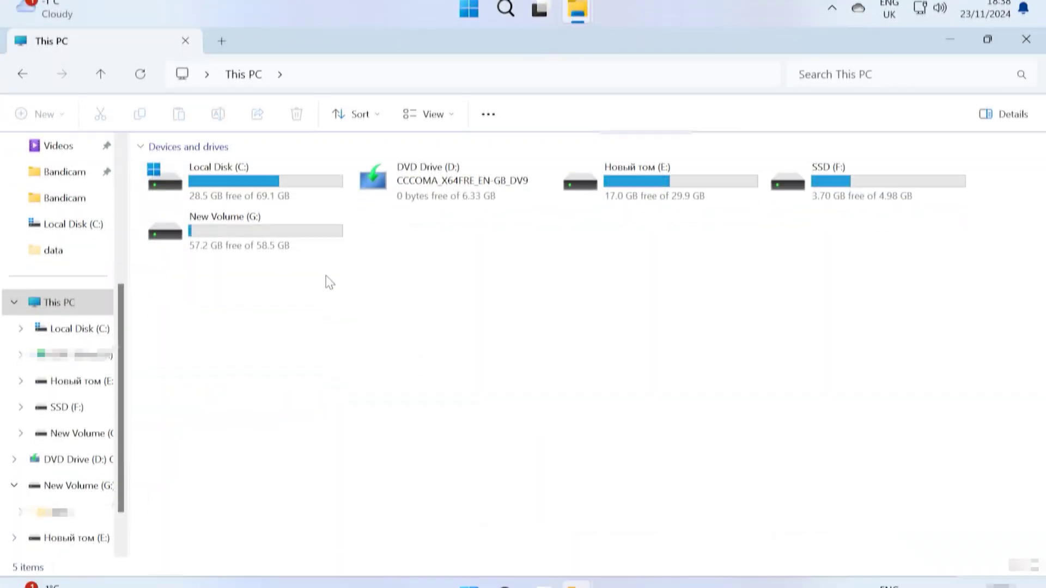
Open New Volume (G:) from its context menu, which fails with Windows can't find 'G:\'
right_click(304, 245)
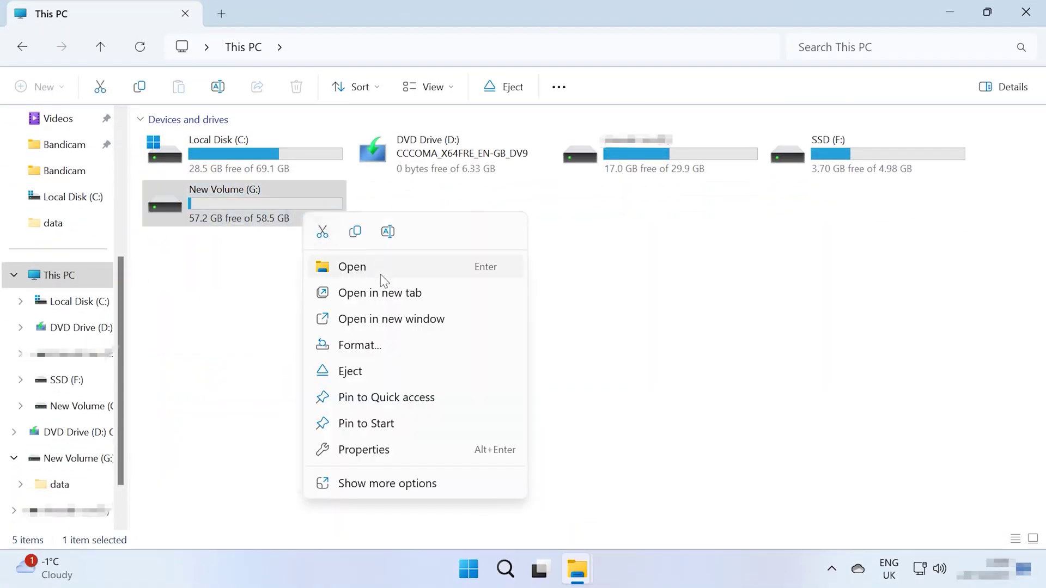
click(381, 275)
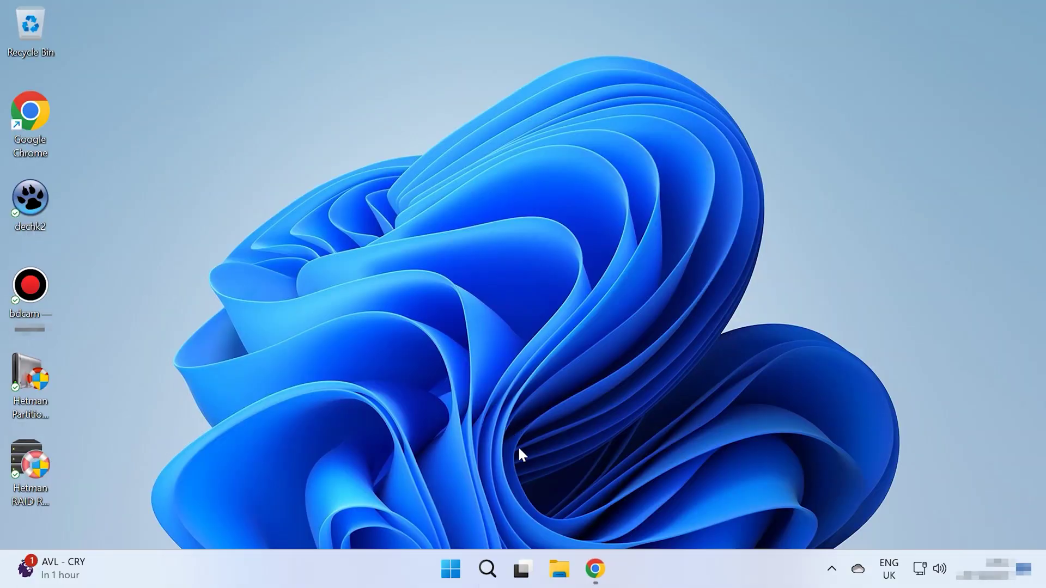
Launch the Local Group Policy Editor via gpedit.msc, maximize it and widen the tree pane
click(497, 573)
text(gpedi)
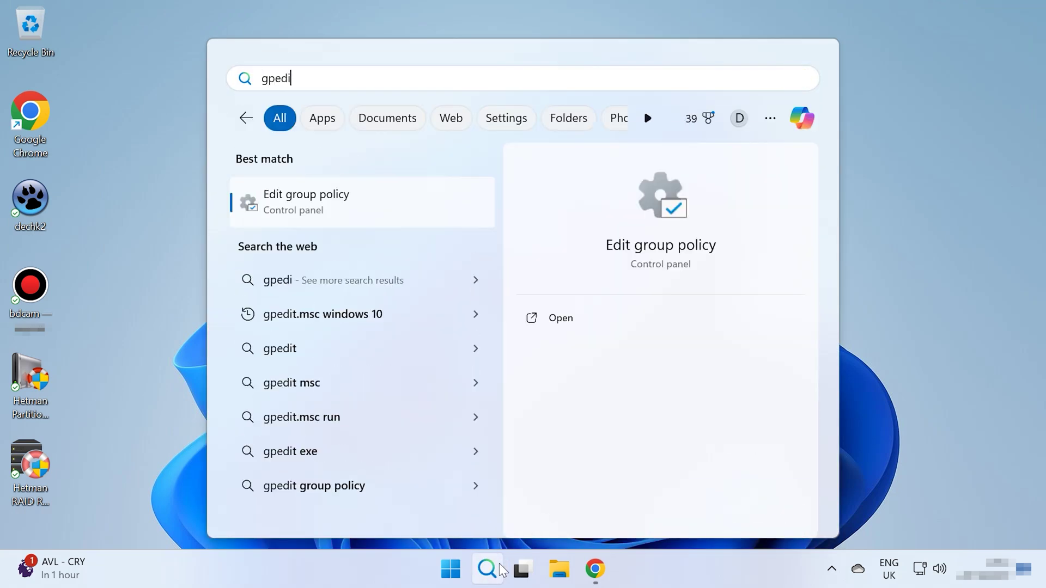
text(t.msc)
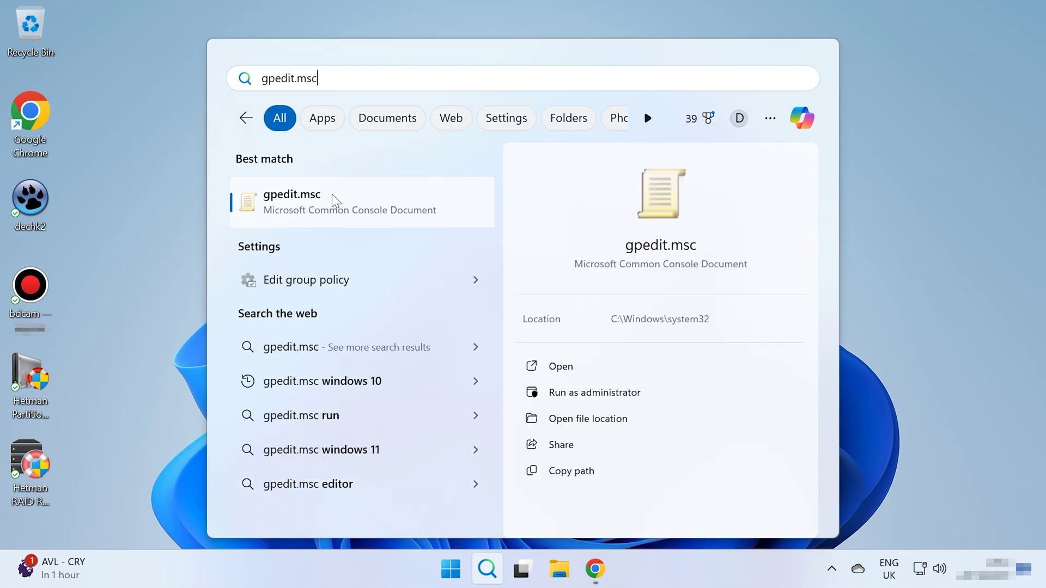
click(347, 206)
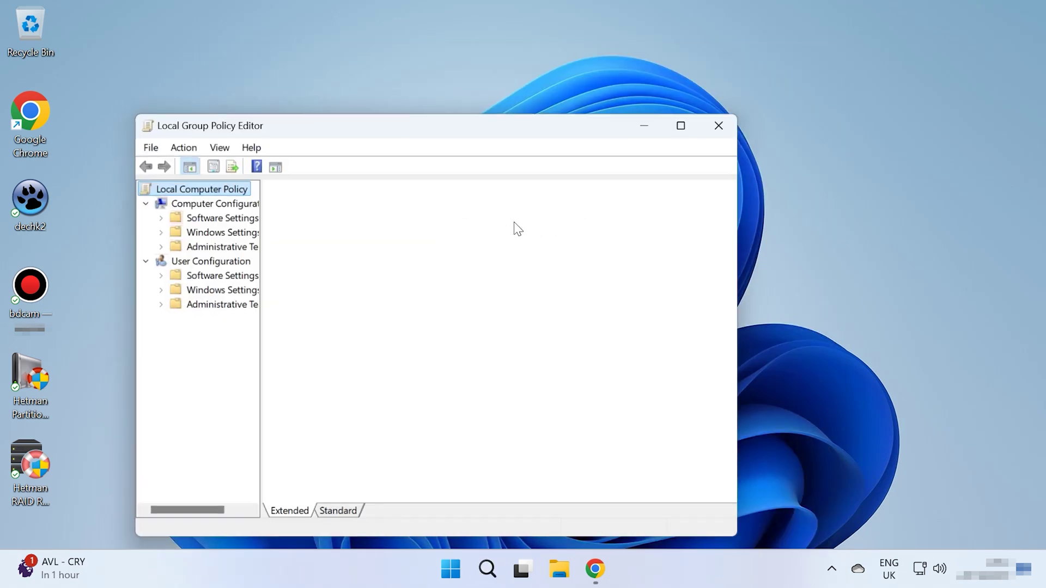
click(690, 124)
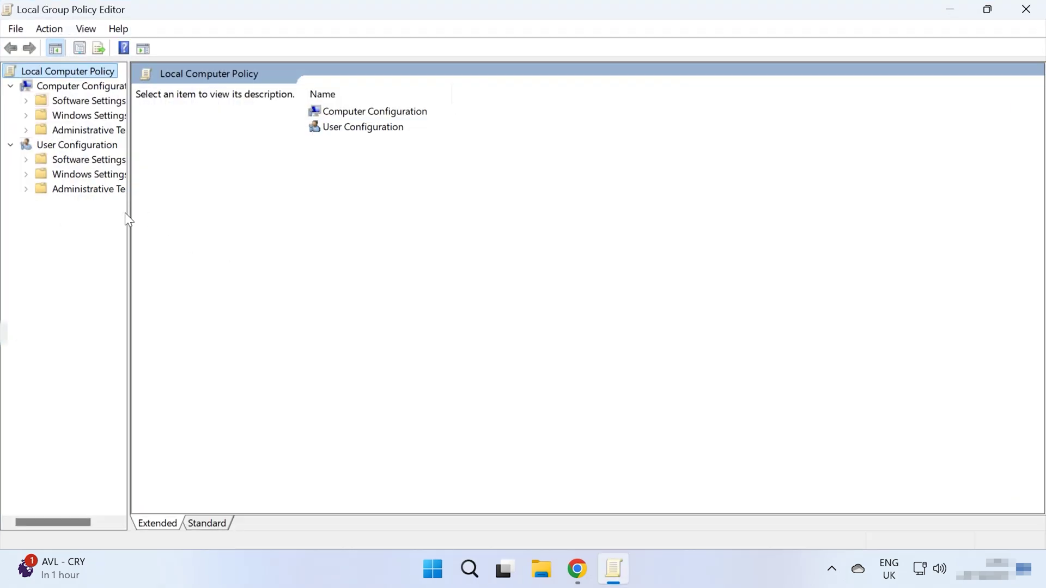
drag(134, 213, 179, 211)
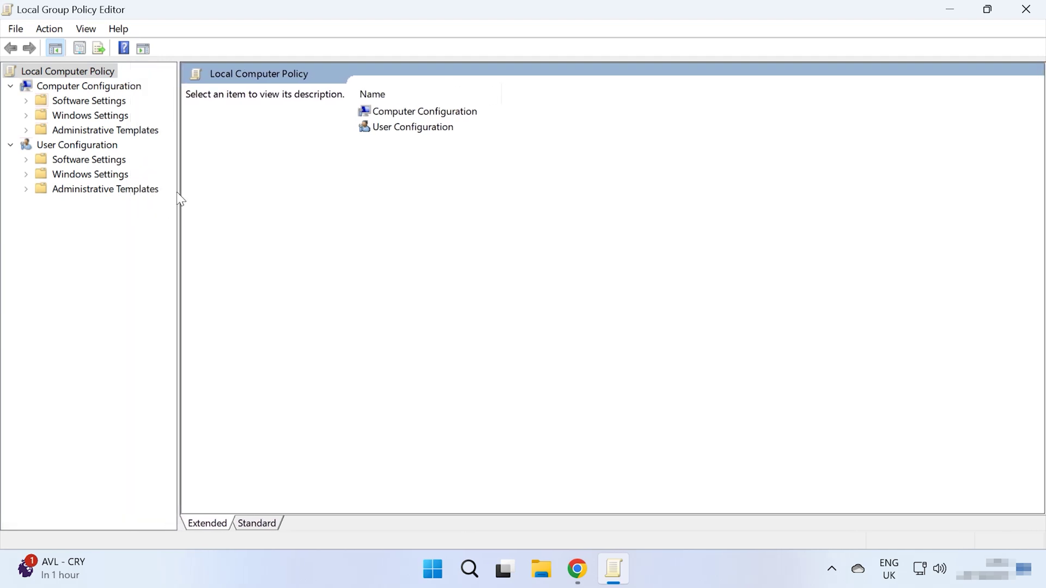
Navigate Computer Configuration > Administrative Templates > Windows Components to AutoPlay Policies
click(87, 86)
click(134, 134)
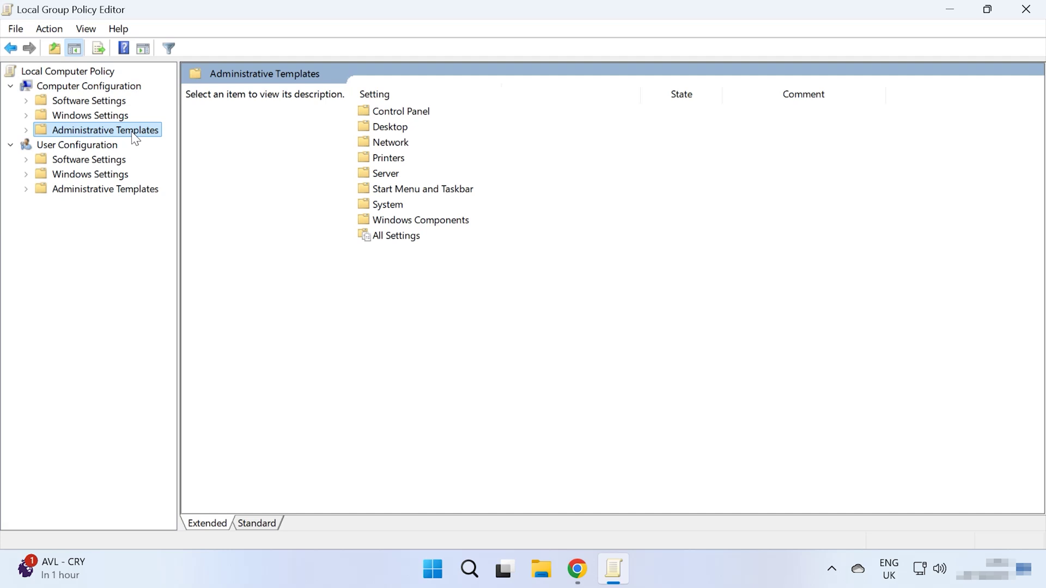
double_click(406, 221)
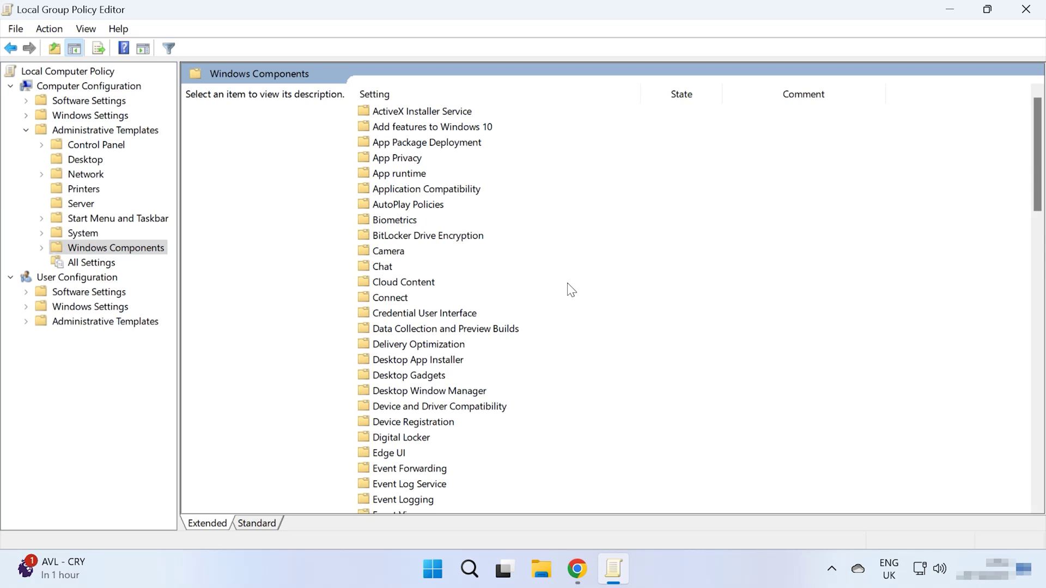
click(392, 206)
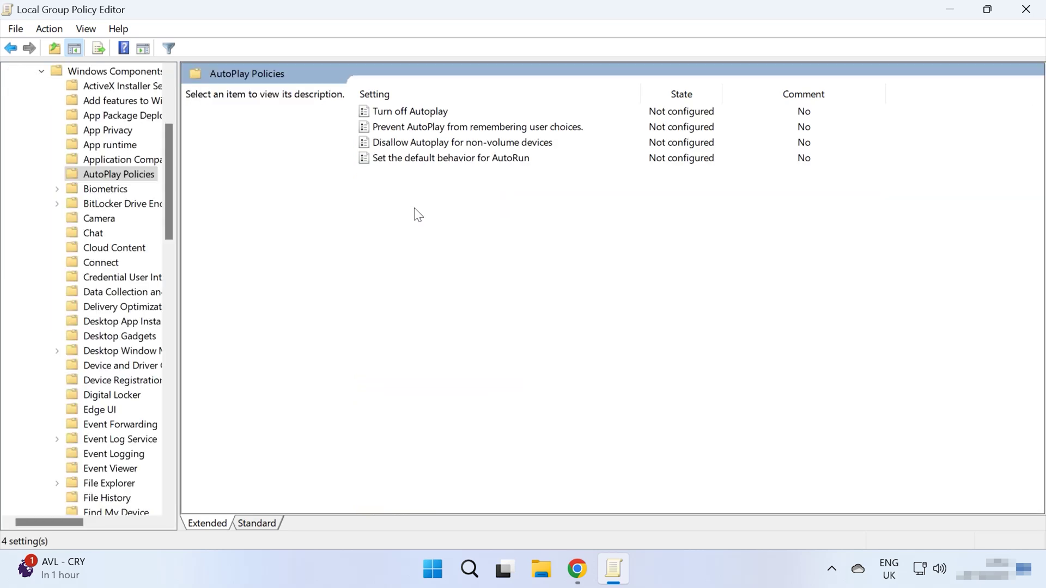
Enable the Turn off Autoplay policy for All drives and apply it
click(429, 112)
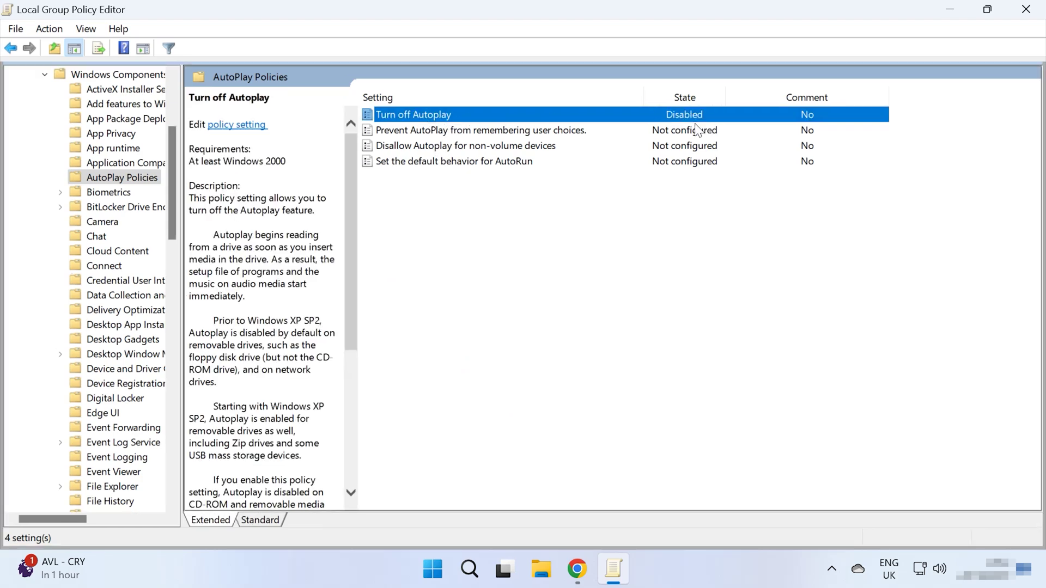
double_click(441, 121)
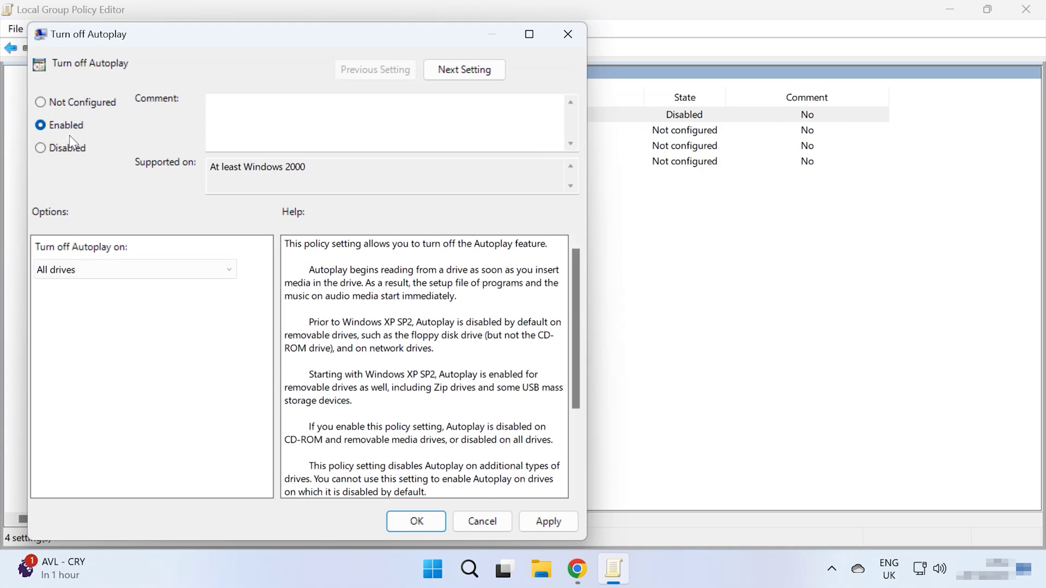
click(553, 521)
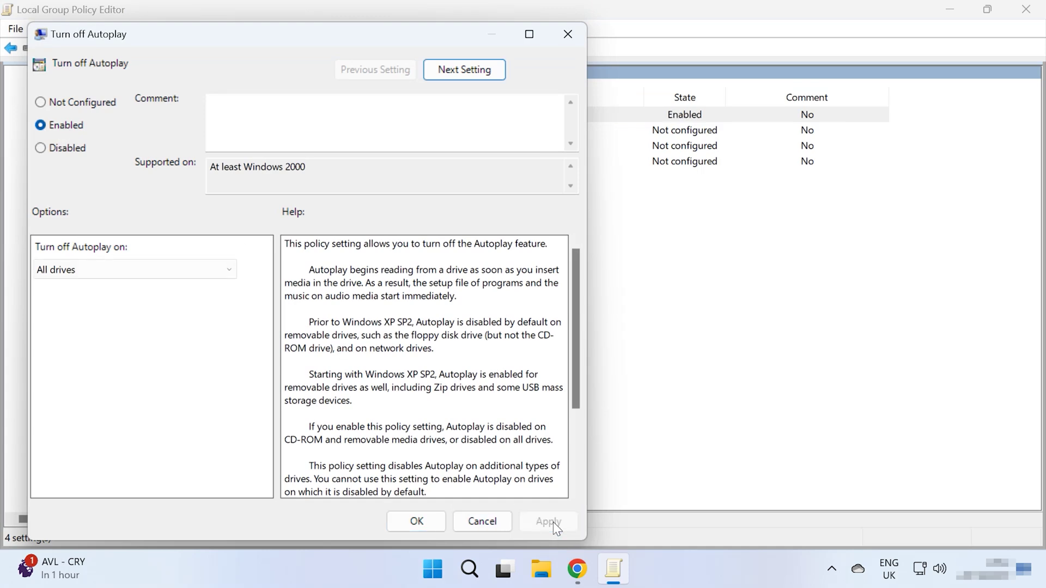
click(416, 521)
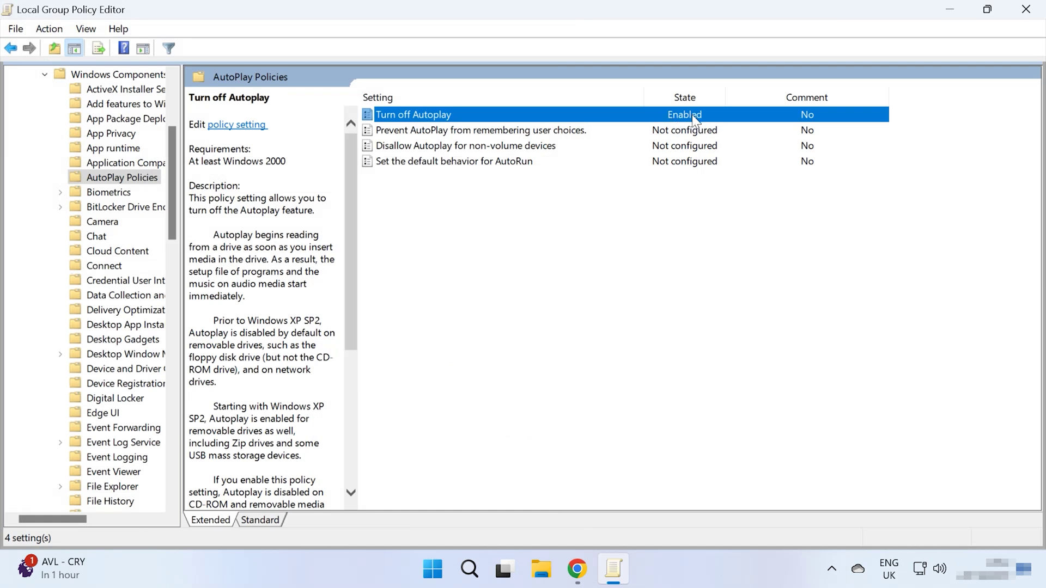
Launch Command Prompt as administrator from a 'cmd' search and maximize its window
click(467, 580)
text(cmd)
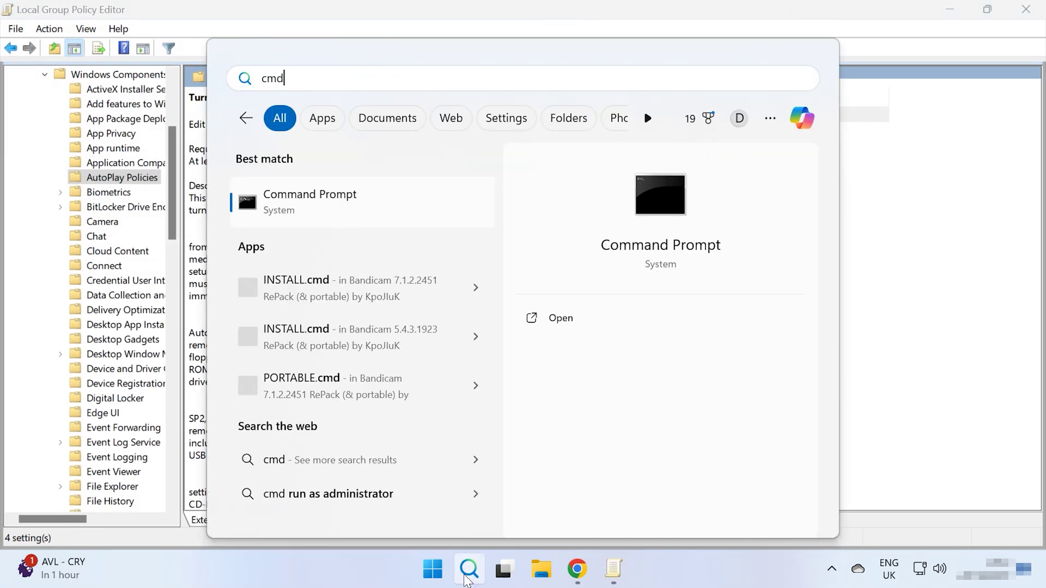
click(596, 353)
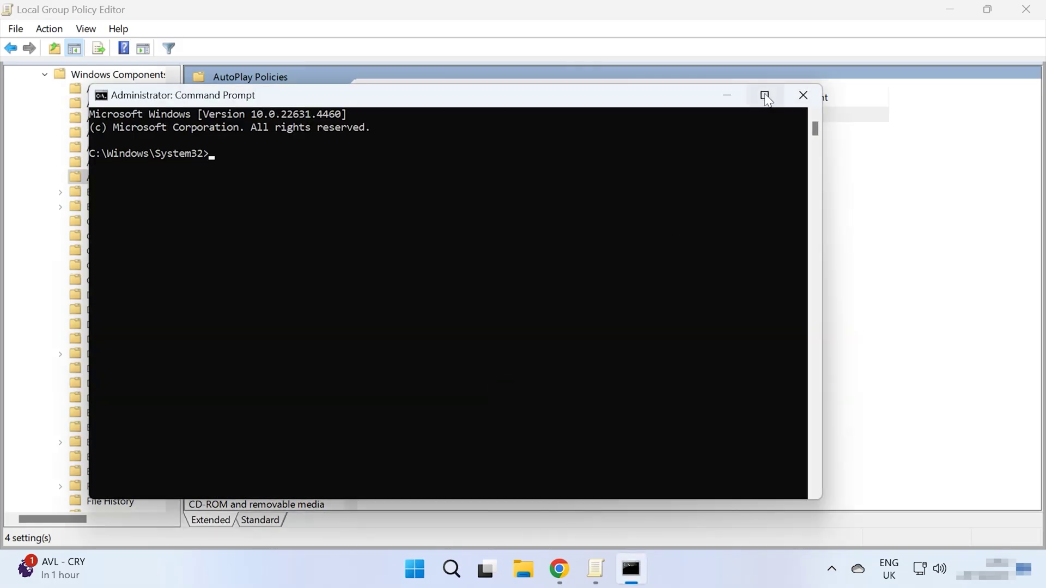
click(765, 96)
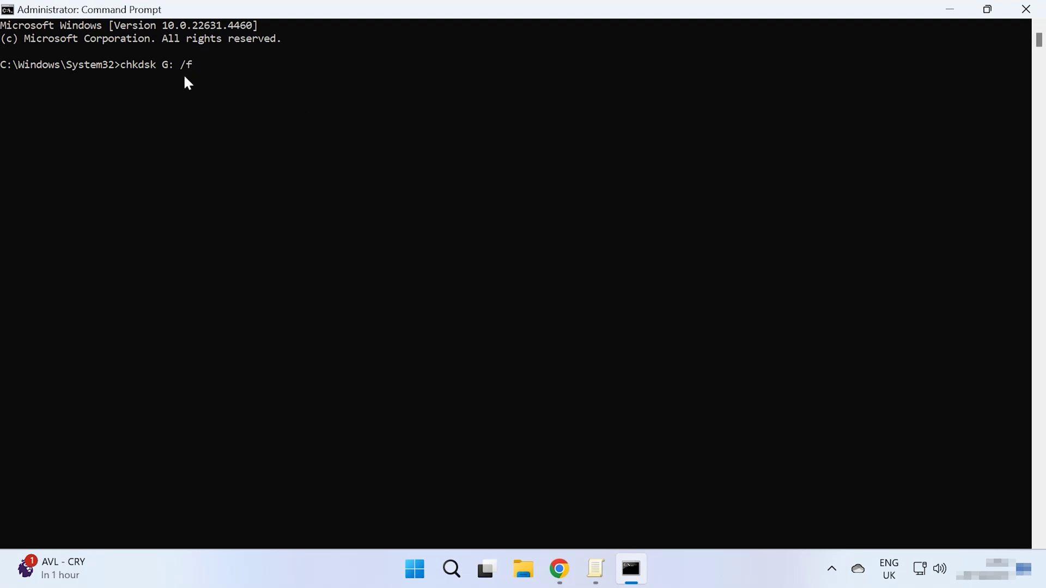
Run chkdsk G: /f to check and repair drive G:
key(Return)
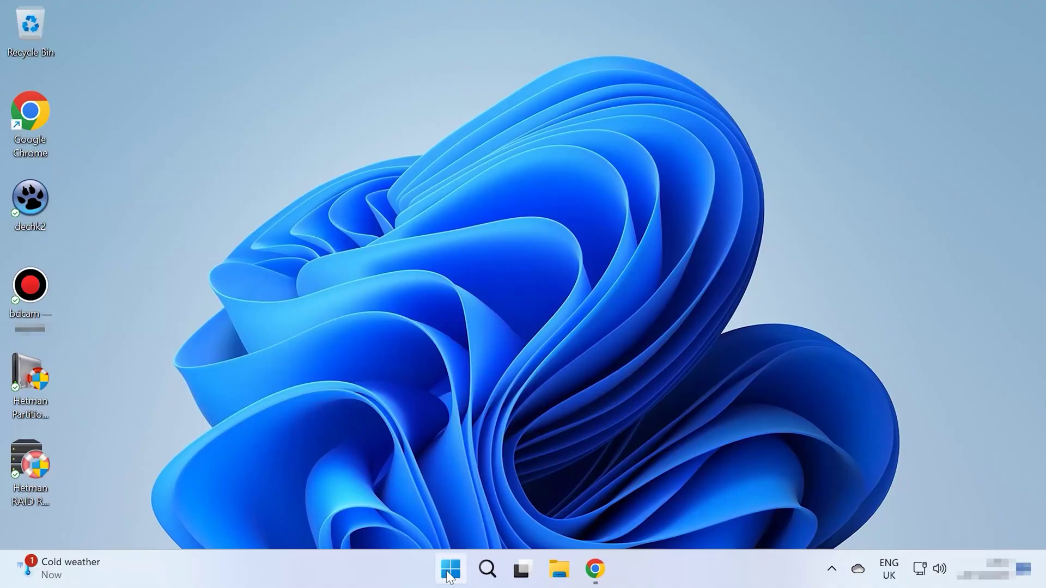
Launch Windows Security's Virus & threat protection from Settings > Privacy & security > Windows Security
click(450, 568)
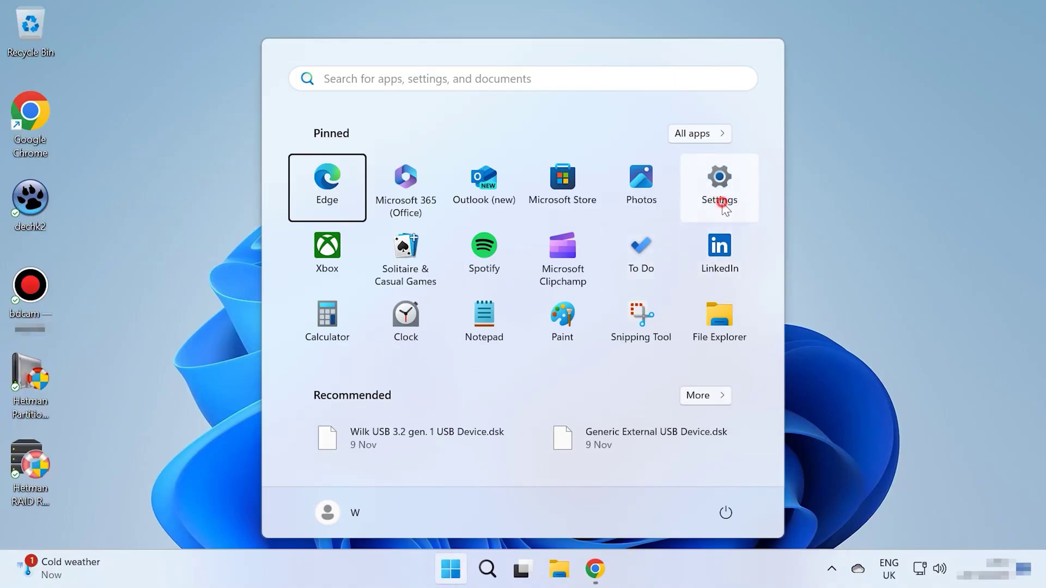
click(721, 202)
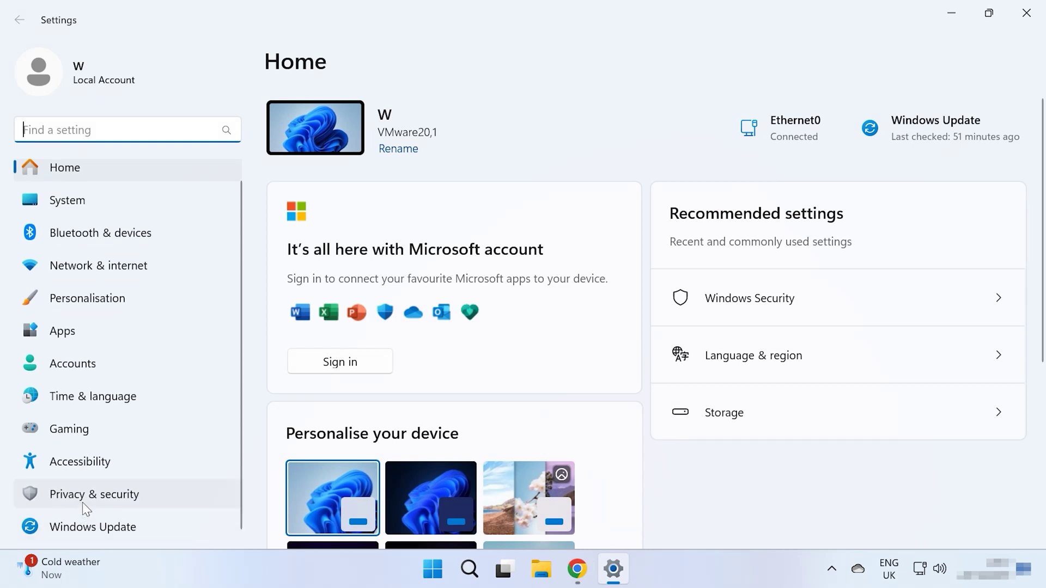
click(112, 500)
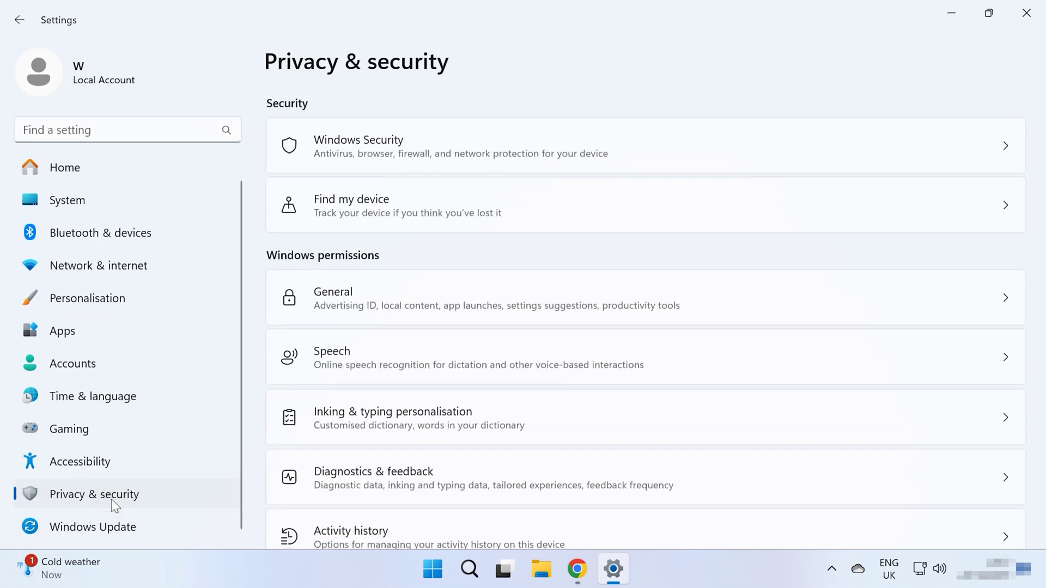
click(423, 124)
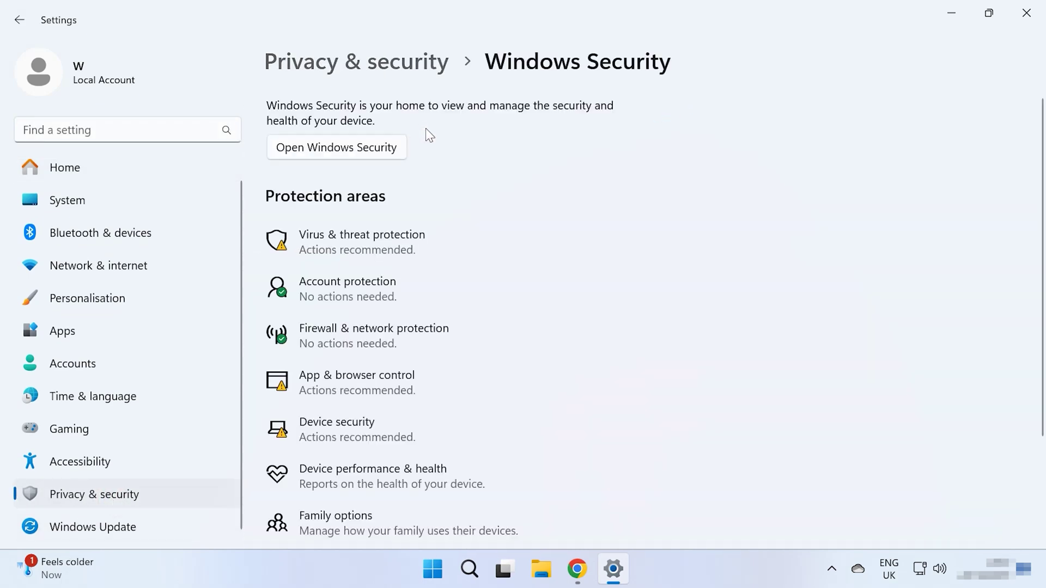
click(360, 240)
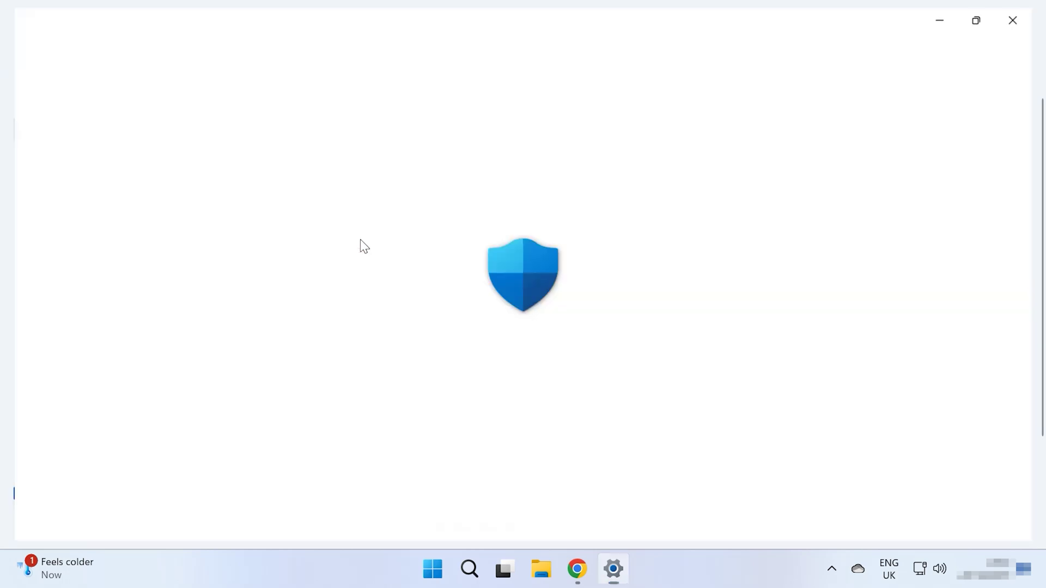
Confirm via Protection updates that security intelligence 1.421.439.0 is up to date, then go back
scroll(363, 246, down, 2)
scroll(364, 246, down, 3)
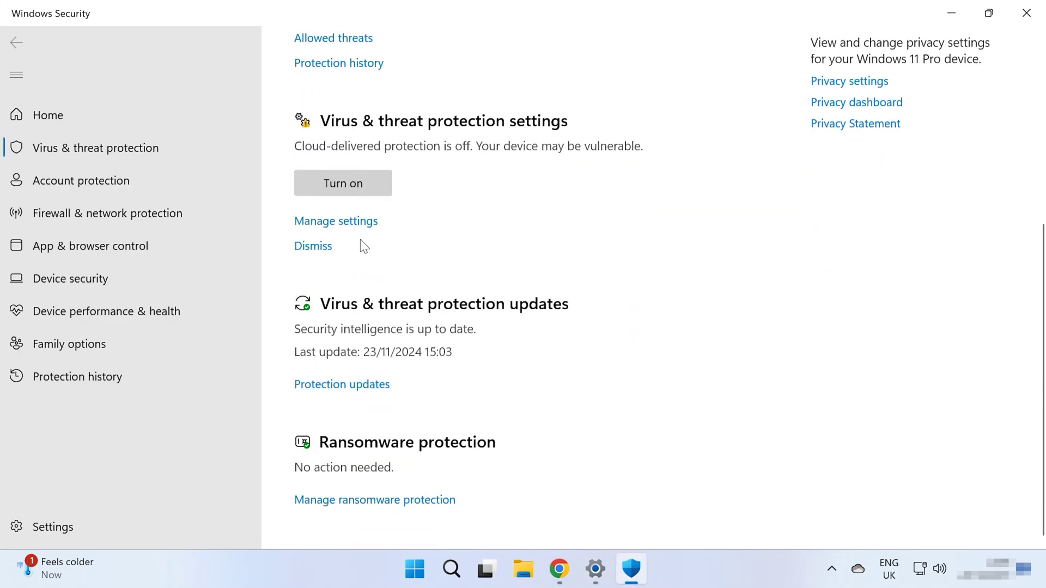
click(352, 386)
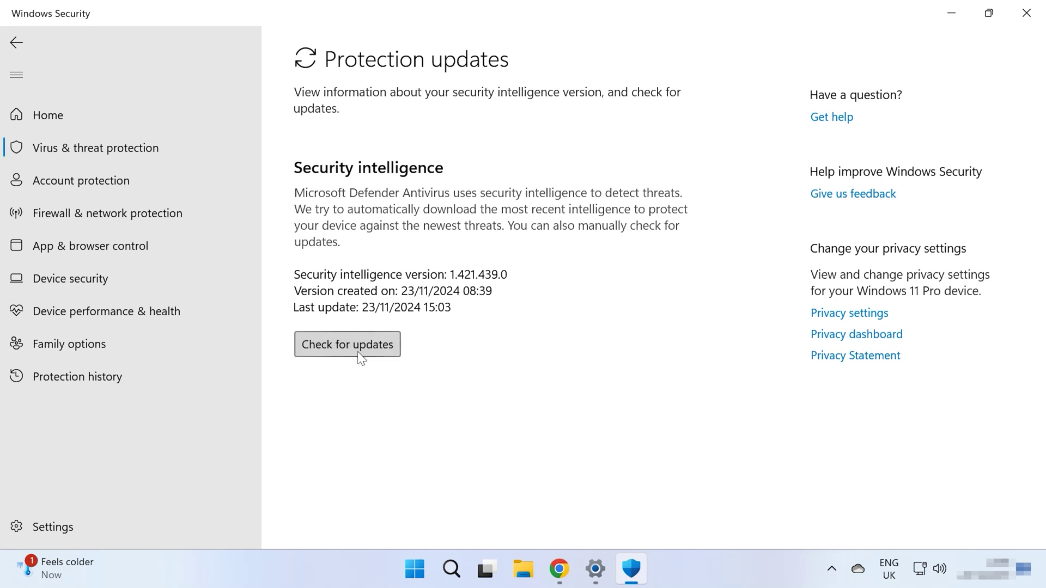
click(356, 351)
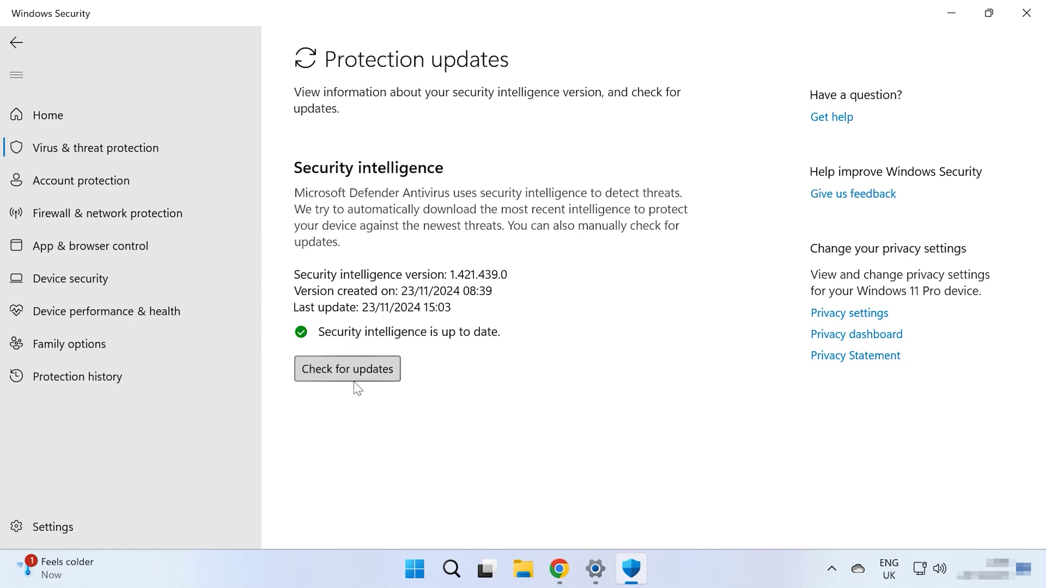
click(12, 43)
scroll(393, 270, up, 5)
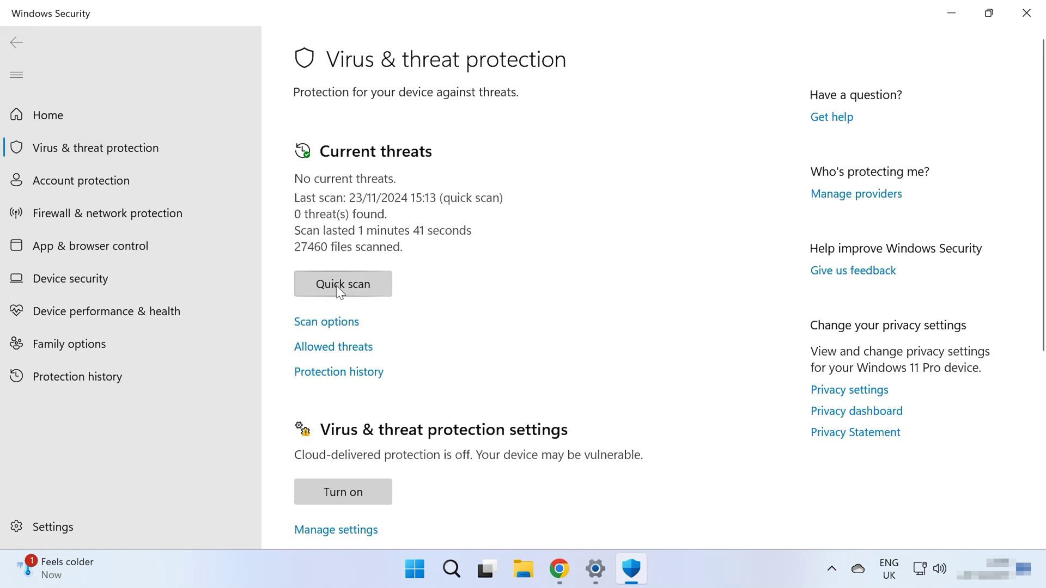
Start a customised Defender scan targeting the test disk (G:) drive
click(343, 324)
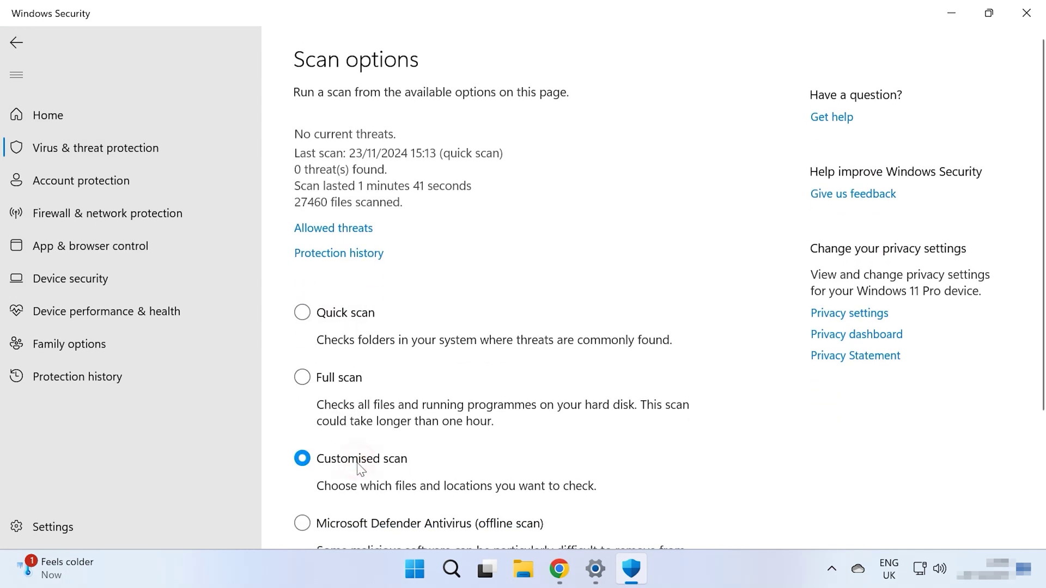
scroll(359, 468, down, 3)
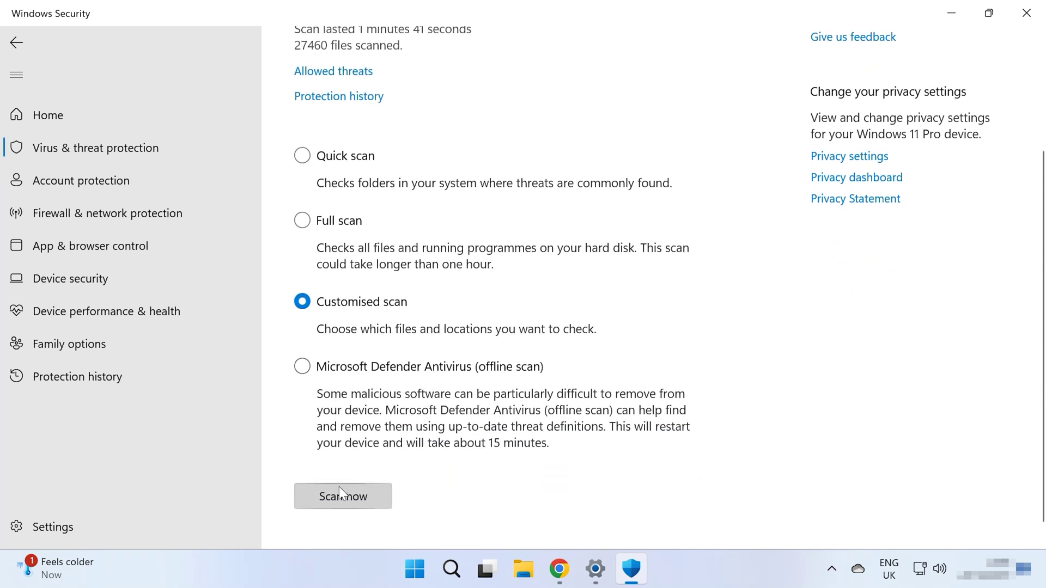
click(339, 497)
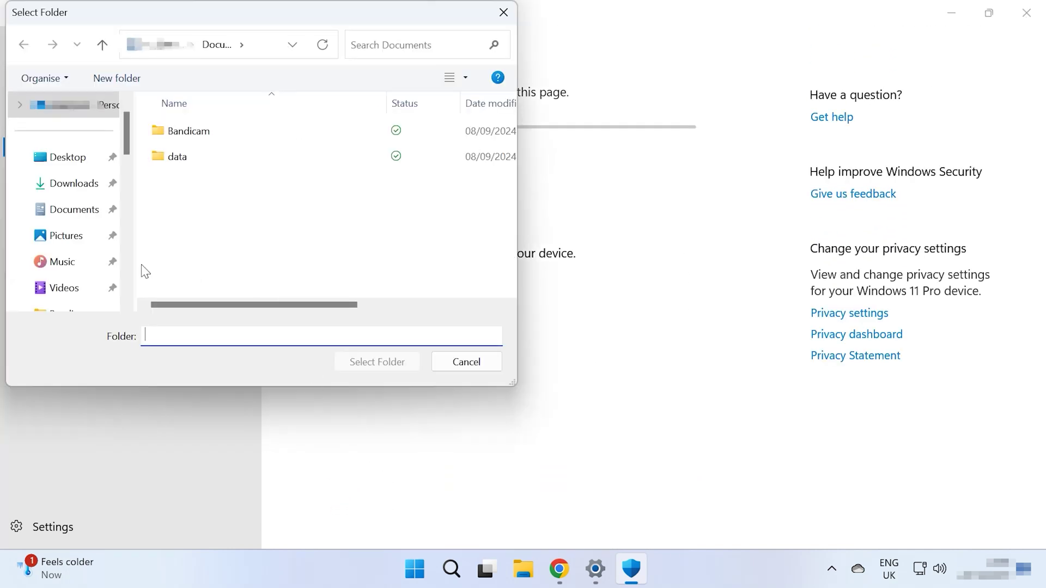
scroll(82, 256, down, 5)
click(76, 136)
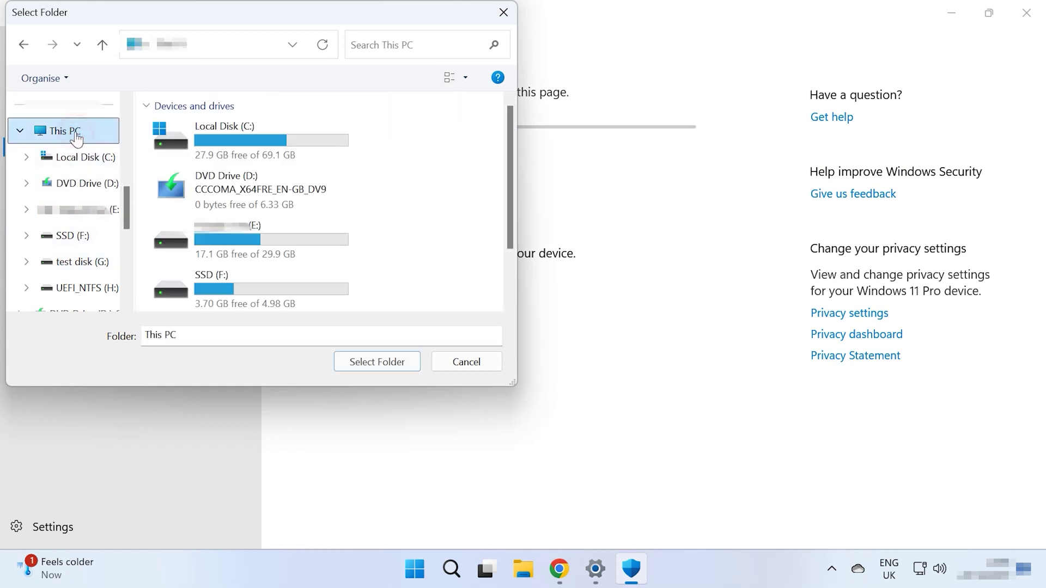
scroll(305, 236, down, 2)
click(255, 222)
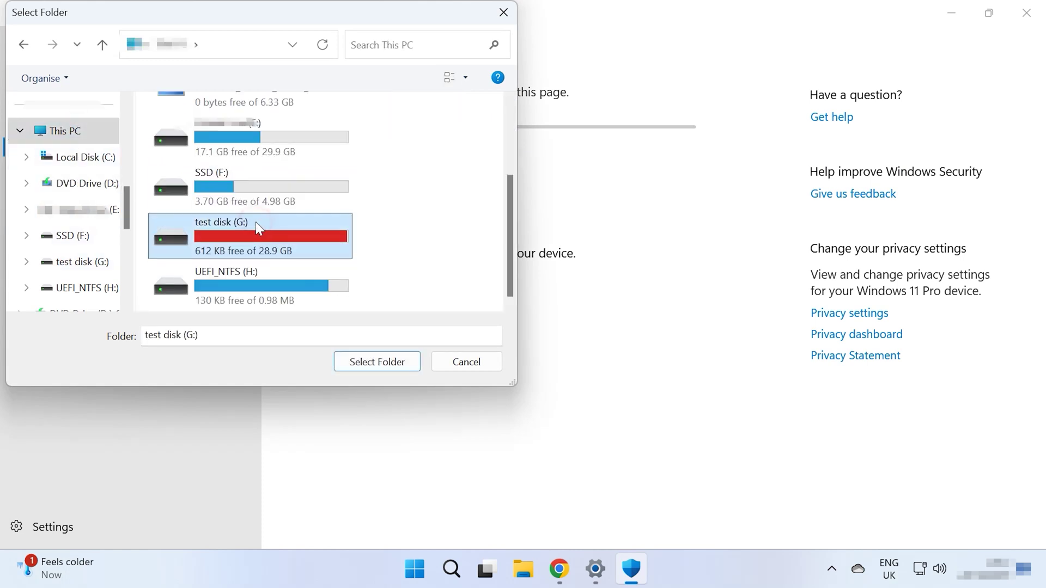
click(398, 369)
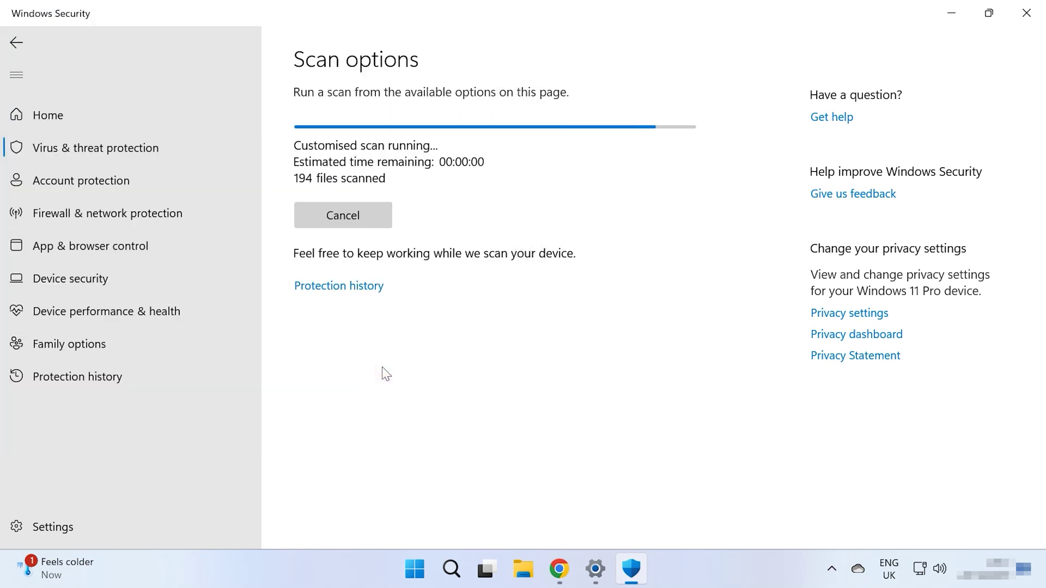